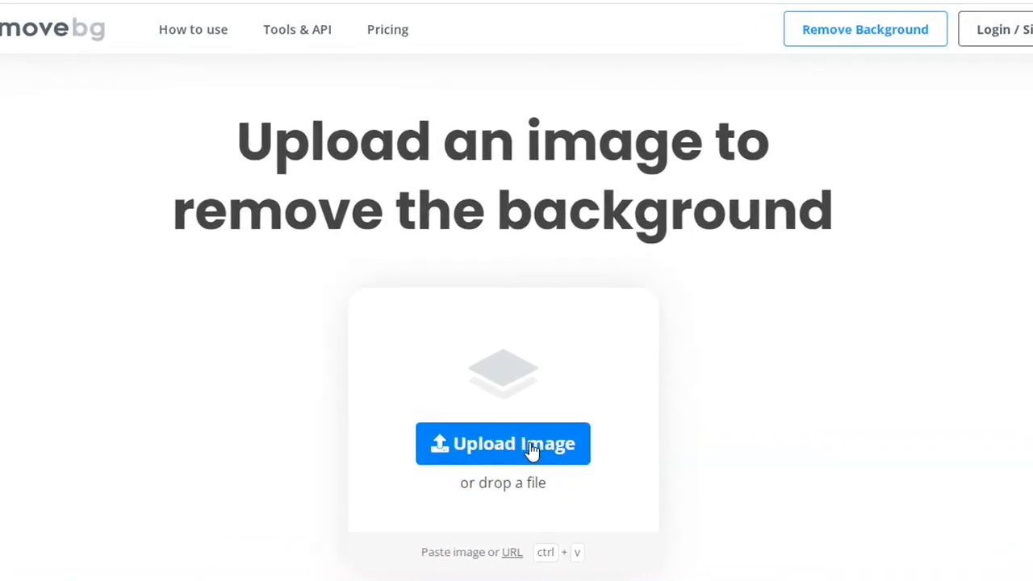
# Upload the image "my pic" from the Desktop folder for background removal.
pyautogui.click(533, 446)
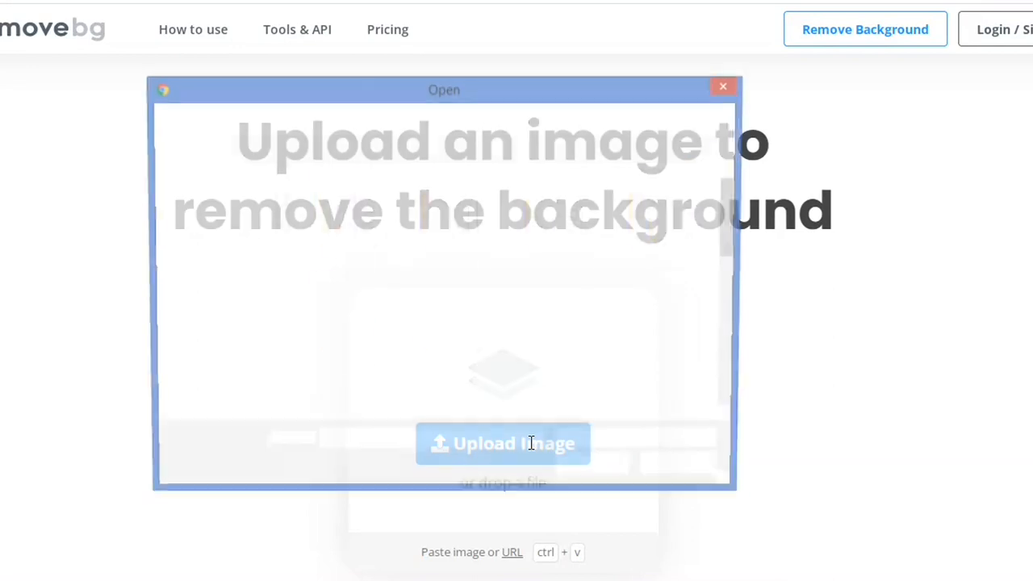
pyautogui.click(194, 246)
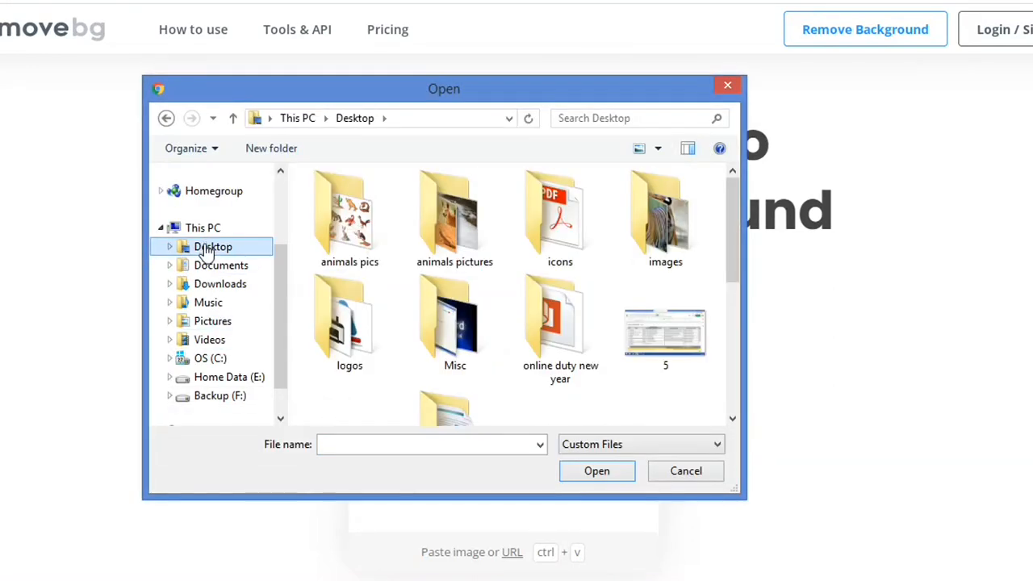
pyautogui.scroll(-10, 565, 242)
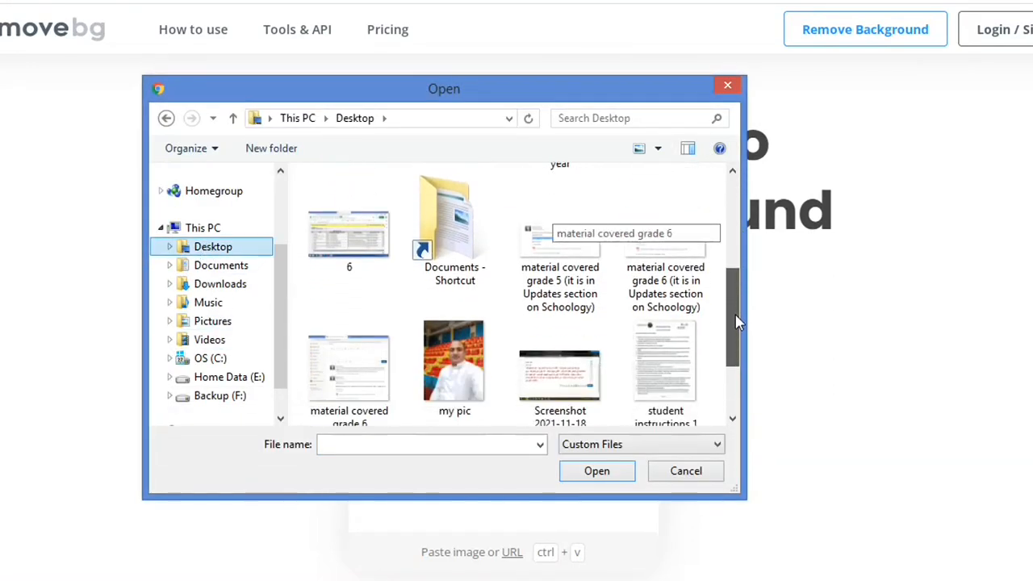
pyautogui.click(453, 244)
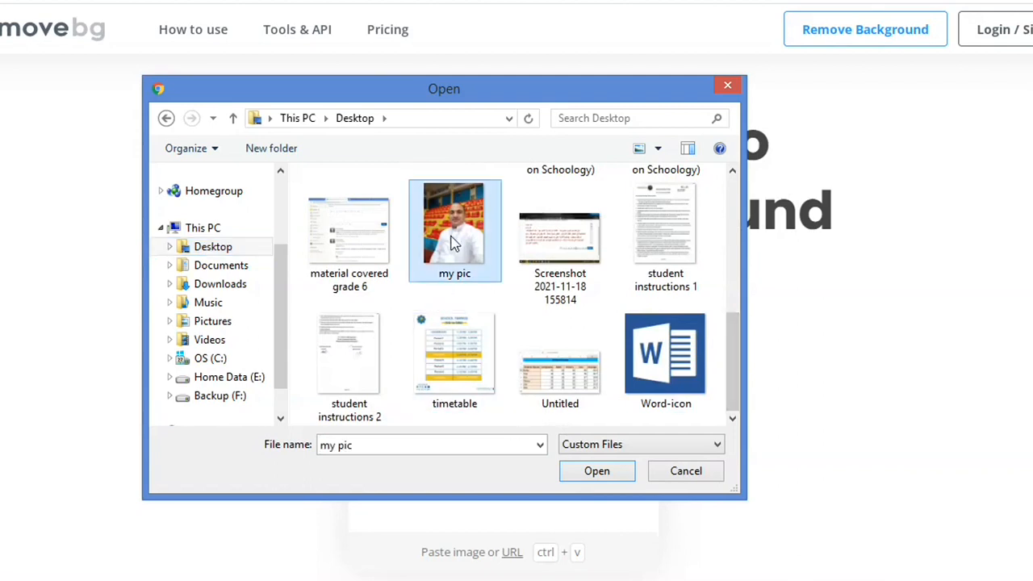
pyautogui.click(597, 471)
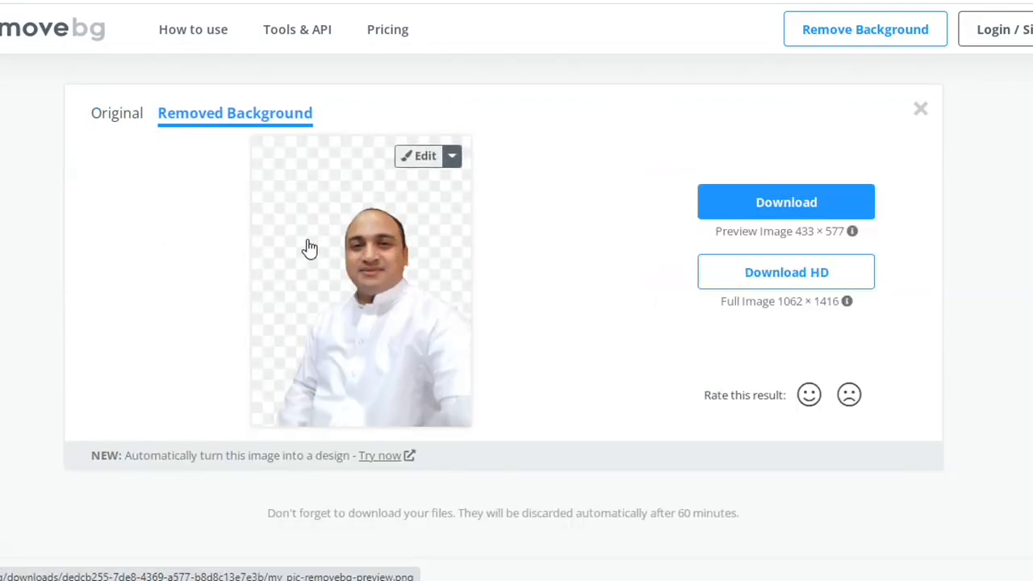
# Compare the original photo with the background-removed version and open the cutout for editing.
pyautogui.click(119, 120)
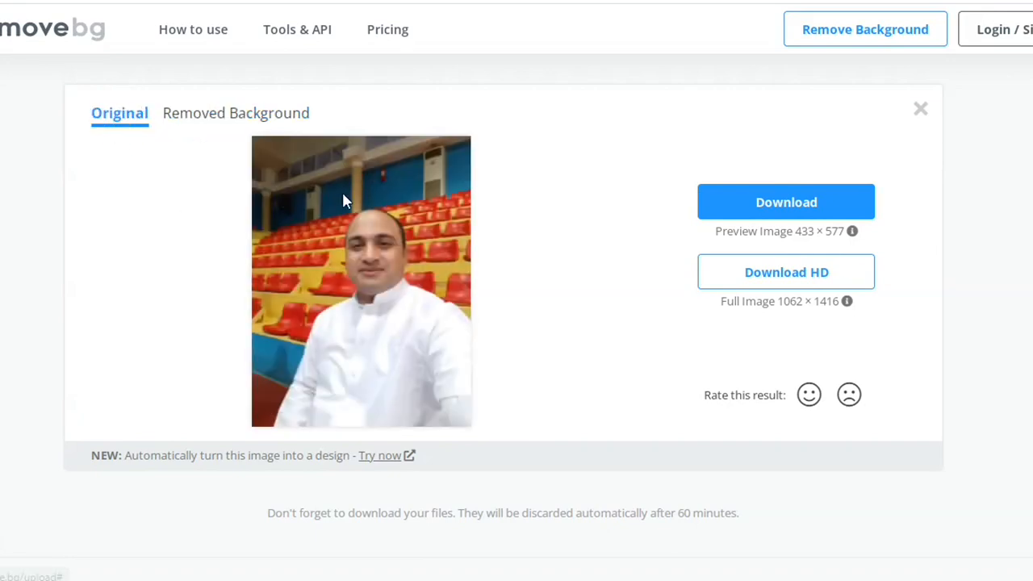
pyautogui.click(215, 118)
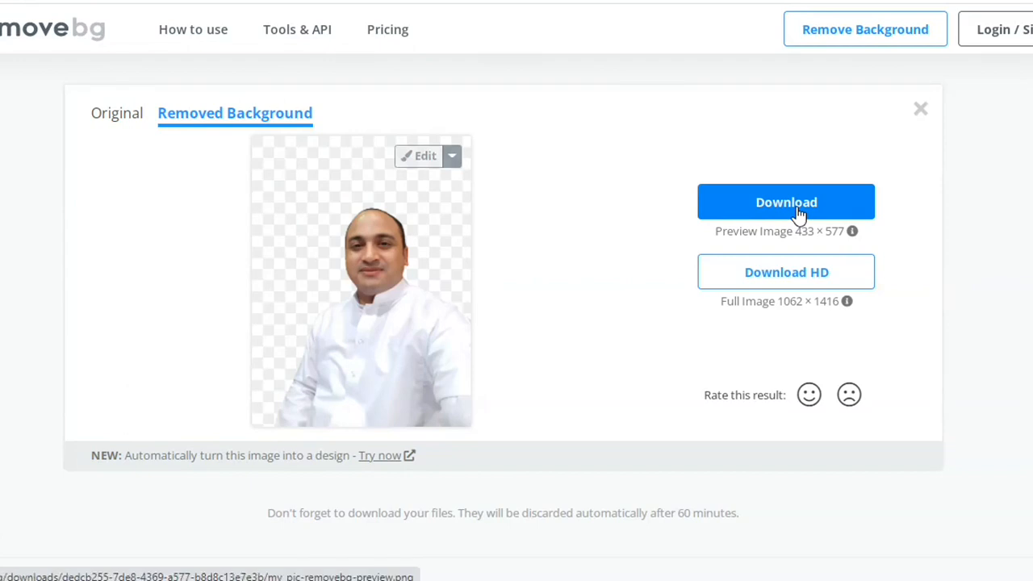
pyautogui.moveTo(852, 233)
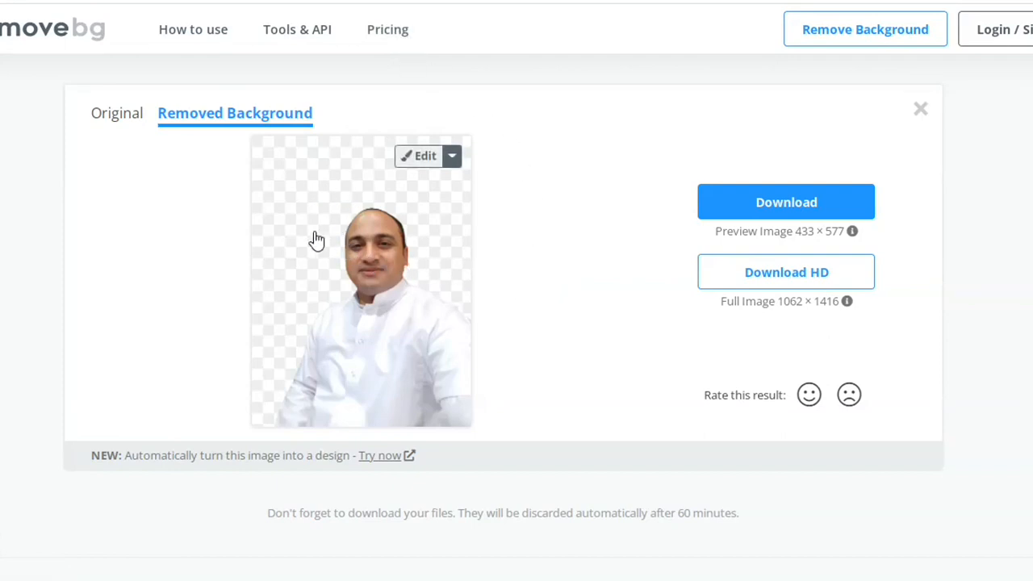
pyautogui.click(417, 158)
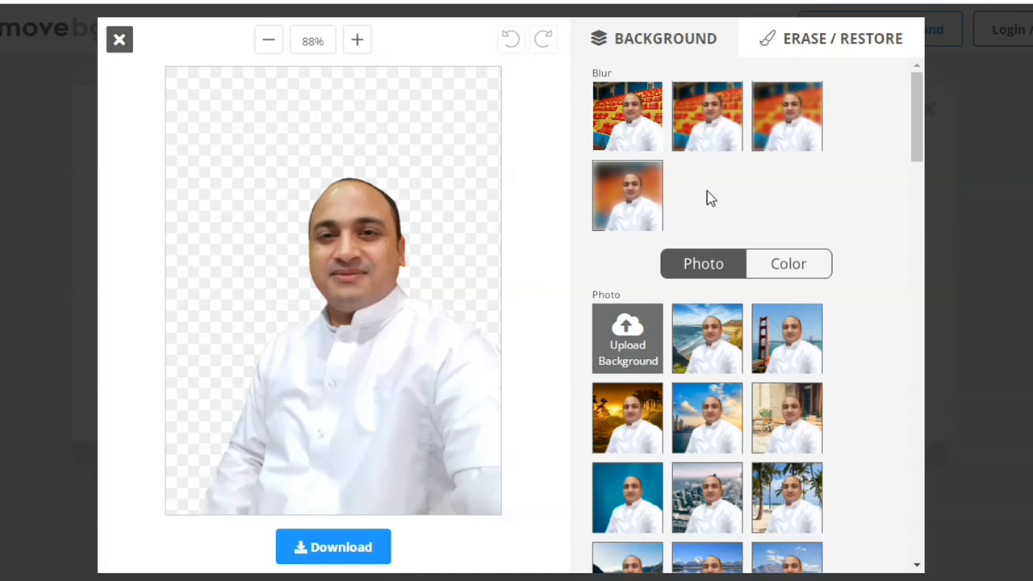
# Try the light, medium and strongest blur levels on the original stadium background, ending with the unblurred version.
pyautogui.click(703, 128)
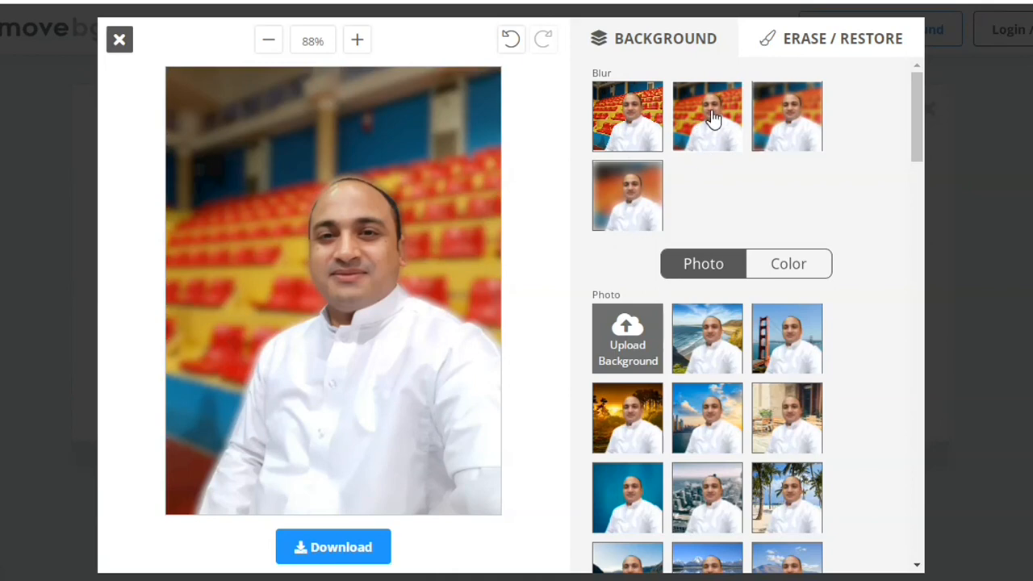
pyautogui.click(786, 125)
pyautogui.click(618, 198)
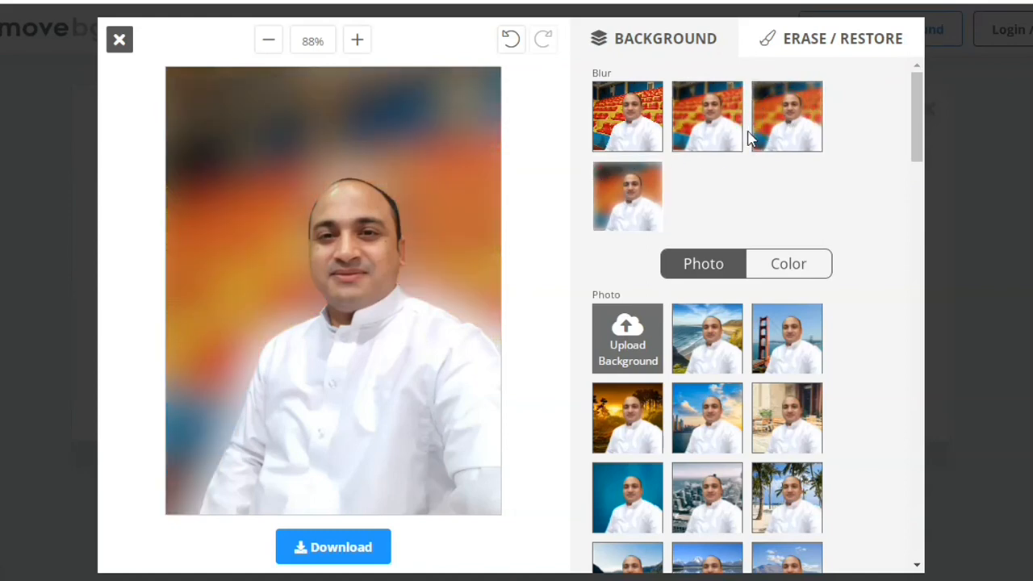
pyautogui.click(640, 120)
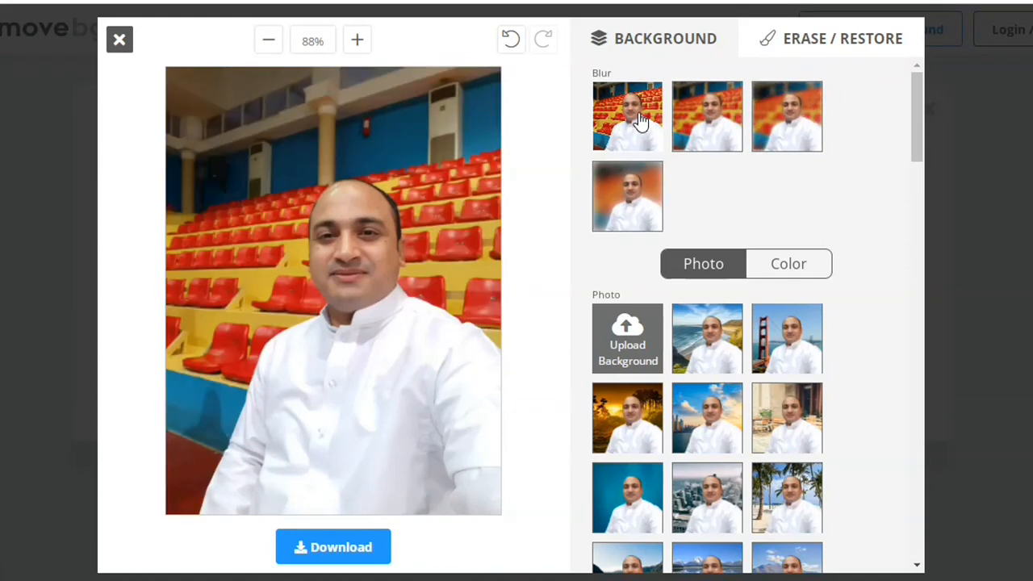
# Try the red suspension bridge photo and the pink dotted lights photo as backgrounds.
pyautogui.moveTo(918, 127); pyautogui.dragTo(920, 158)
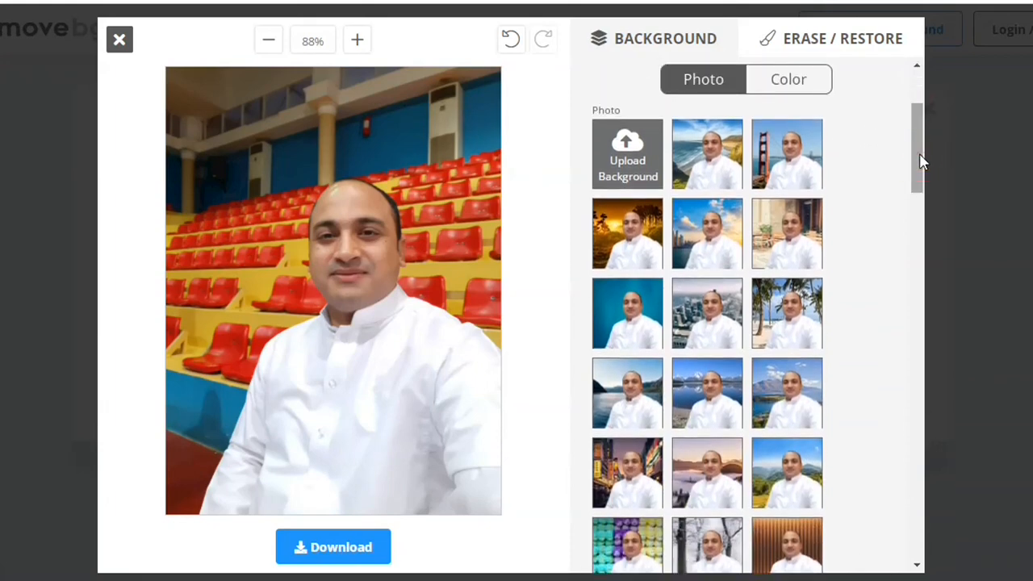
pyautogui.click(782, 172)
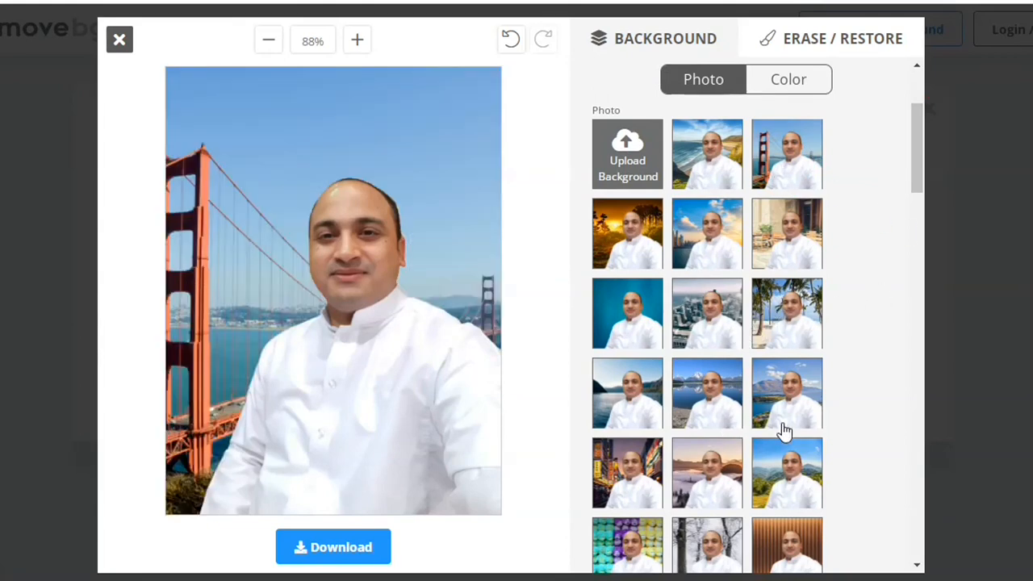
pyautogui.moveTo(920, 177); pyautogui.dragTo(923, 208)
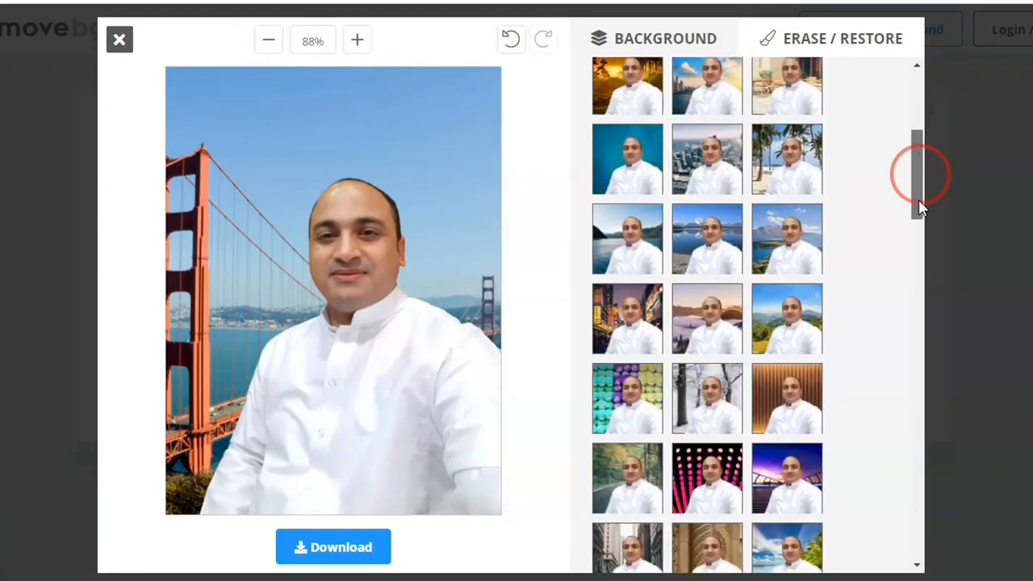
pyautogui.click(708, 489)
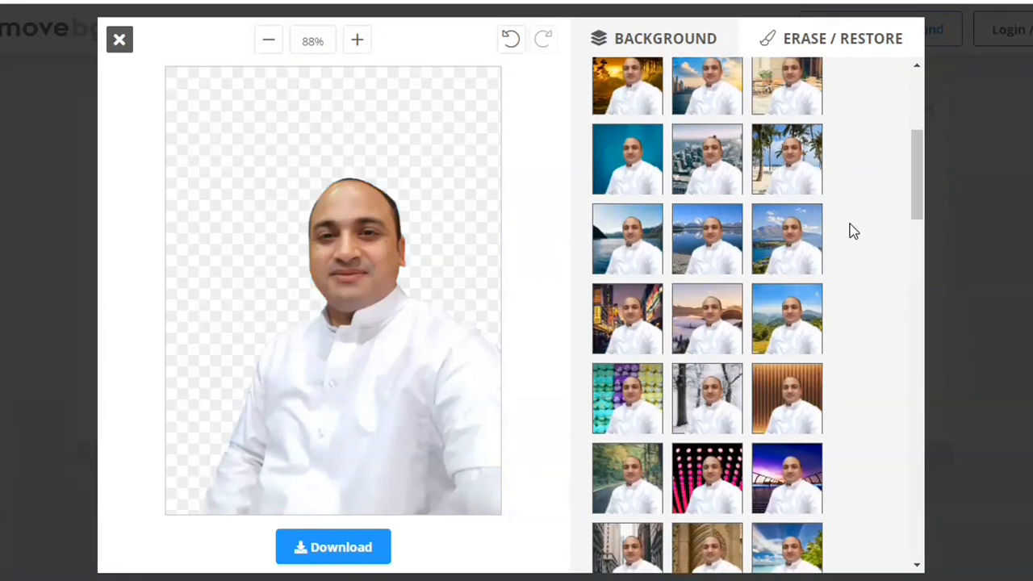
# Apply the medium blur to the pink lights background and swap the background for the green garden photo with the pavilion.
pyautogui.moveTo(916, 184); pyautogui.dragTo(935, 123)
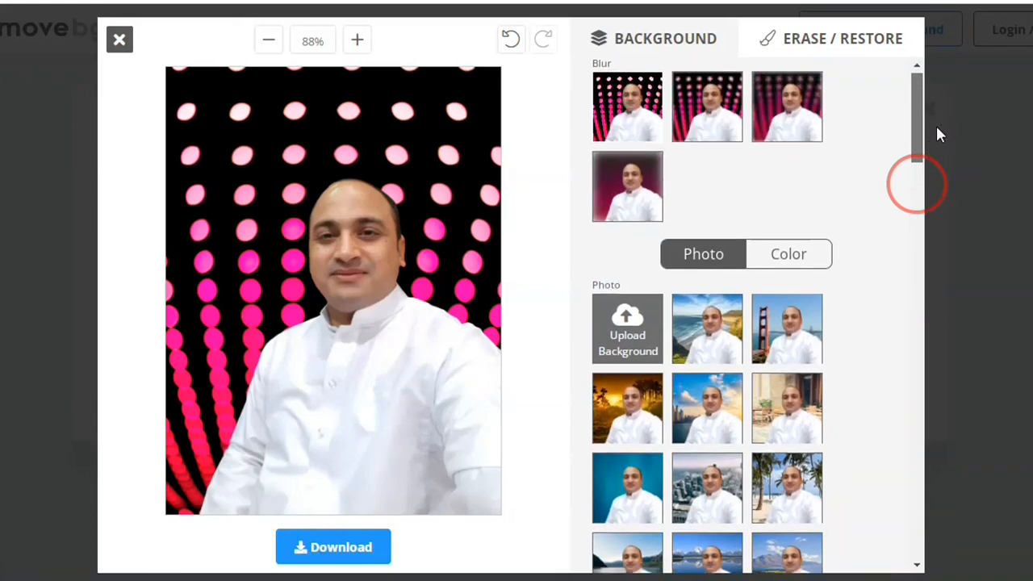
pyautogui.click(781, 110)
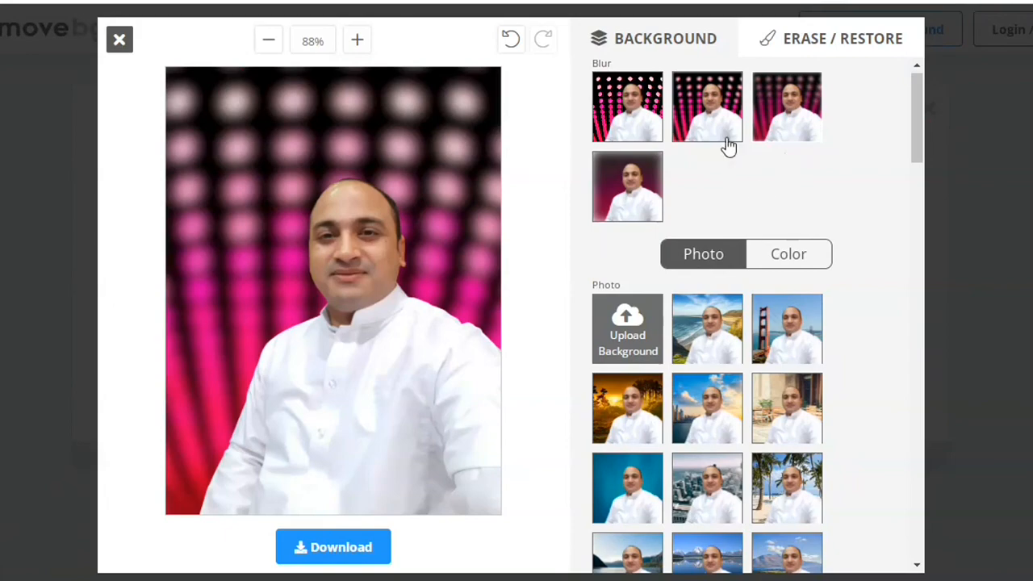
pyautogui.moveTo(920, 111); pyautogui.dragTo(907, 276)
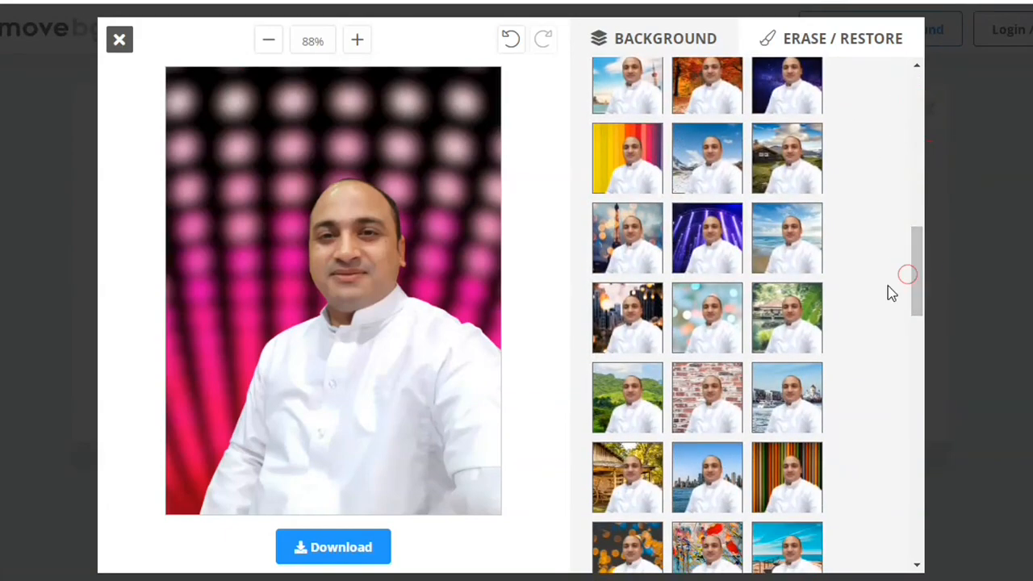
pyautogui.click(805, 307)
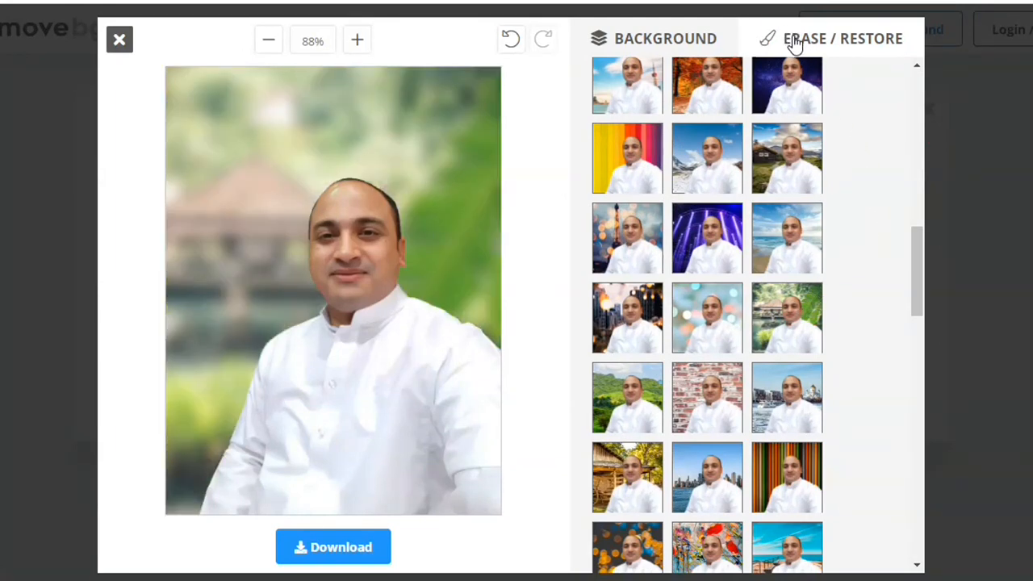
# Try erasing the edge of the man's shoulder with a larger eraser brush and undo the erasure.
pyautogui.click(795, 45)
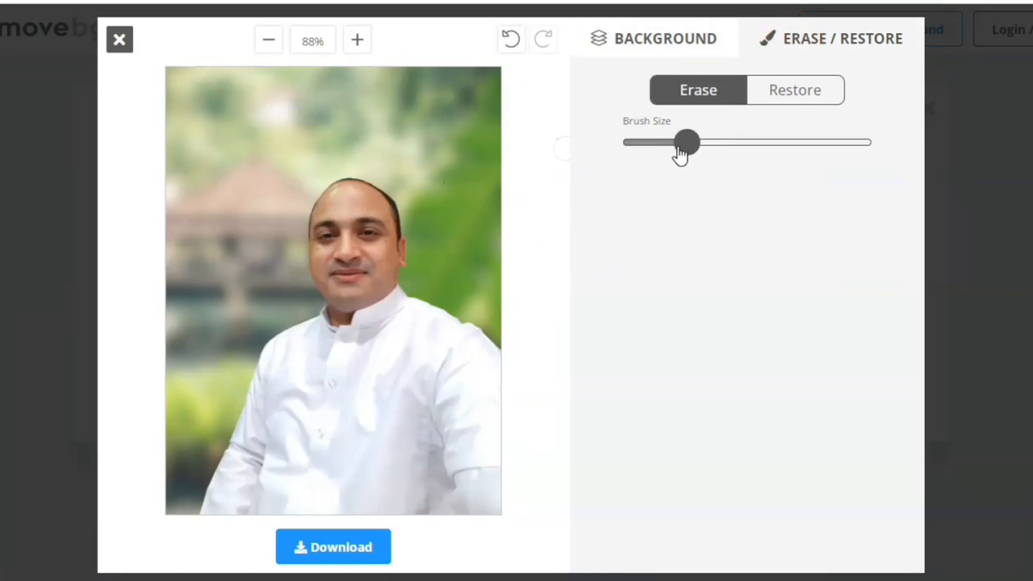
pyautogui.moveTo(680, 152)
pyautogui.mouseDown()
pyautogui.moveTo(724, 152)
pyautogui.moveTo(708, 150)
pyautogui.mouseUp()
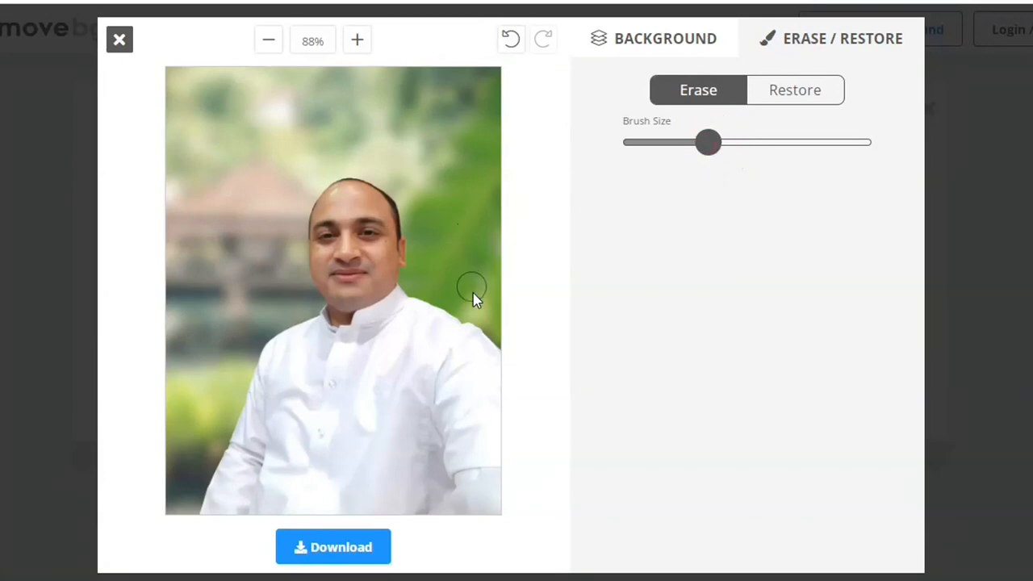
pyautogui.moveTo(484, 313)
pyautogui.mouseDown()
pyautogui.moveTo(500, 373)
pyautogui.moveTo(508, 332)
pyautogui.moveTo(508, 380)
pyautogui.mouseUp()
pyautogui.click(511, 40)
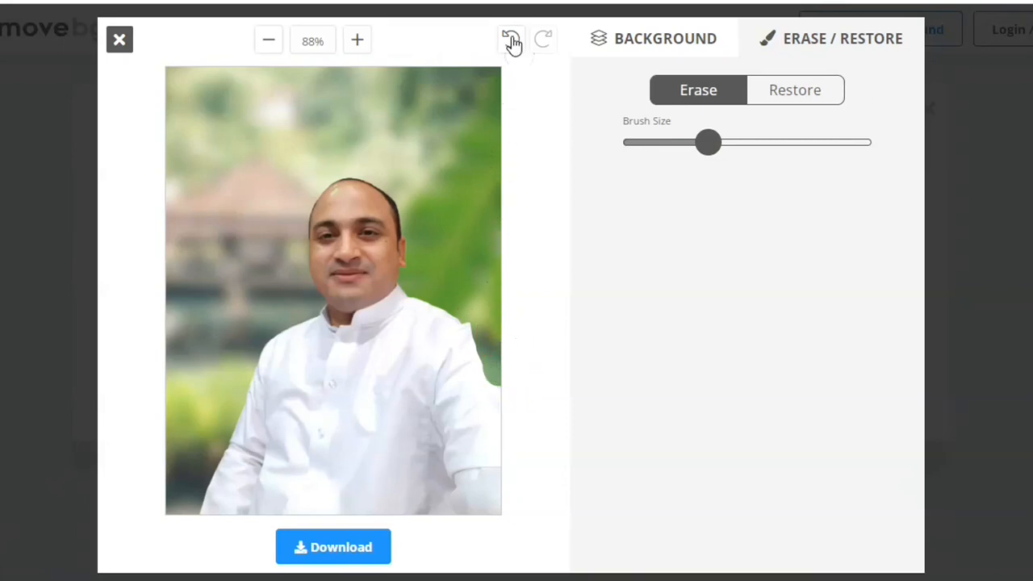
pyautogui.click(511, 41)
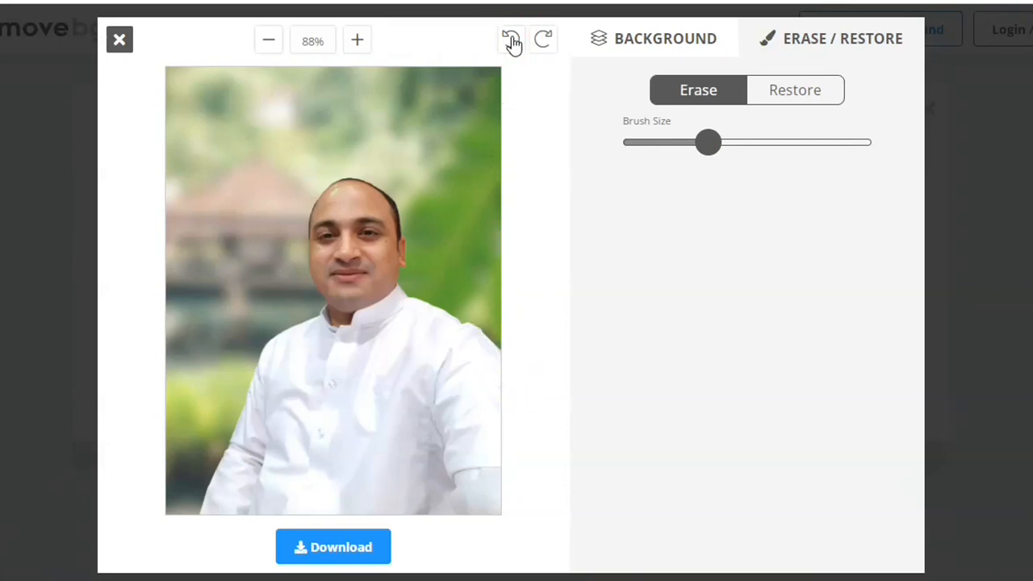
# Try restoring a strip of the original stadium background along the photo's edge and undo the restoration.
pyautogui.click(796, 92)
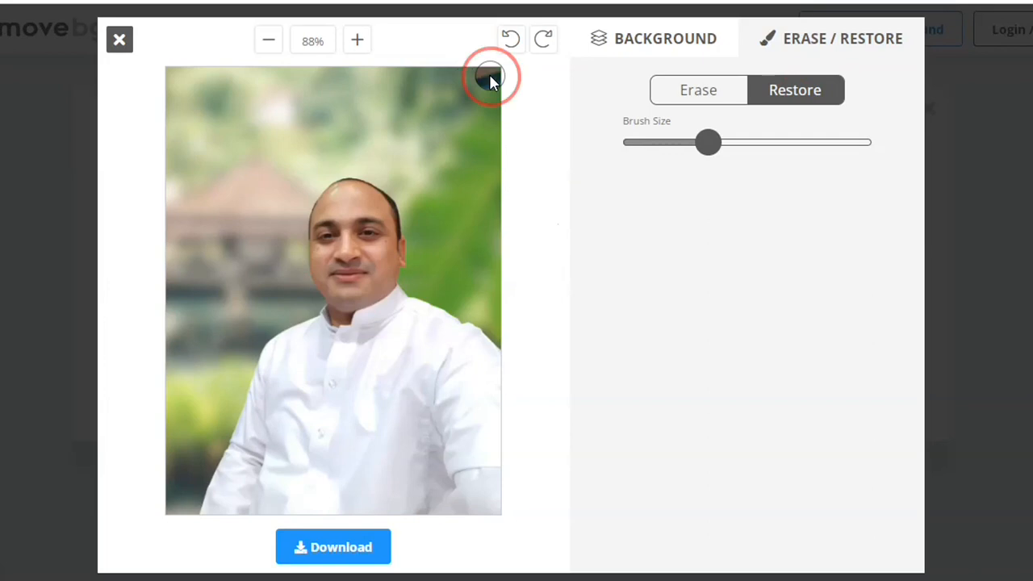
pyautogui.moveTo(488, 82)
pyautogui.mouseDown()
pyautogui.moveTo(493, 307)
pyautogui.moveTo(493, 131)
pyautogui.moveTo(493, 200)
pyautogui.moveTo(469, 115)
pyautogui.moveTo(479, 84)
pyautogui.mouseUp()
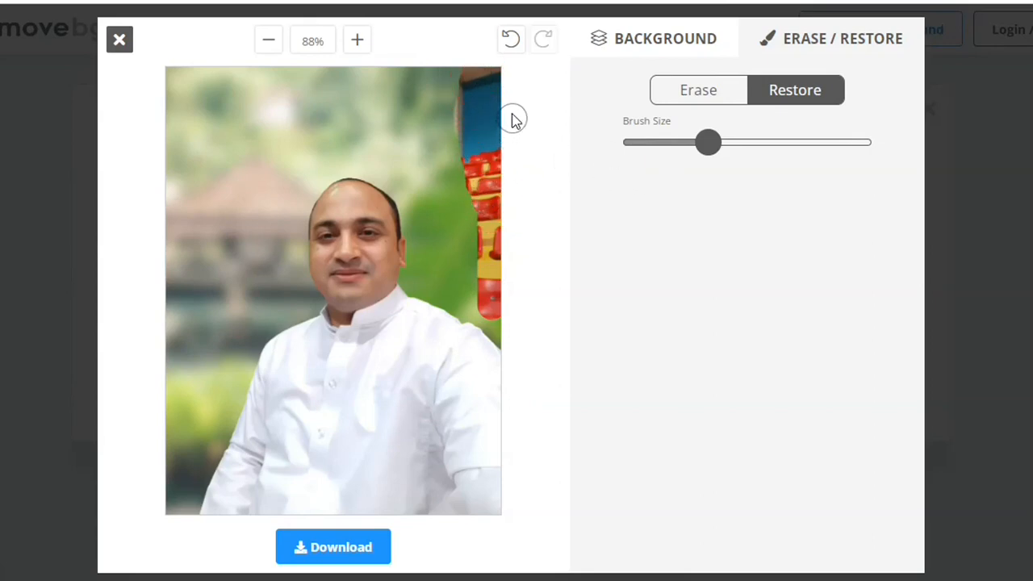
pyautogui.click(513, 45)
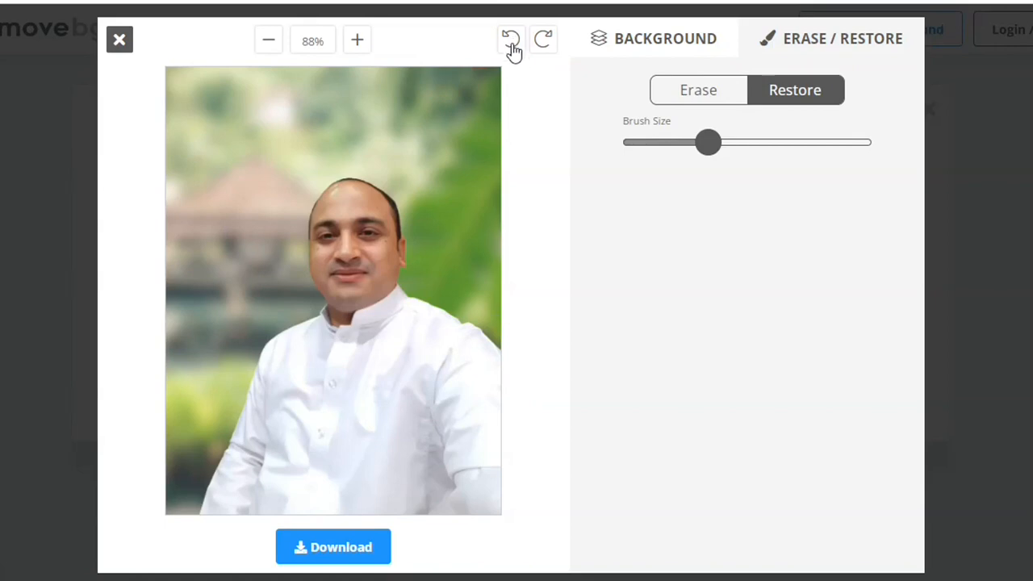
# Replace the background with the red suspension bridge photo and set it to the unblurred version.
pyautogui.click(653, 46)
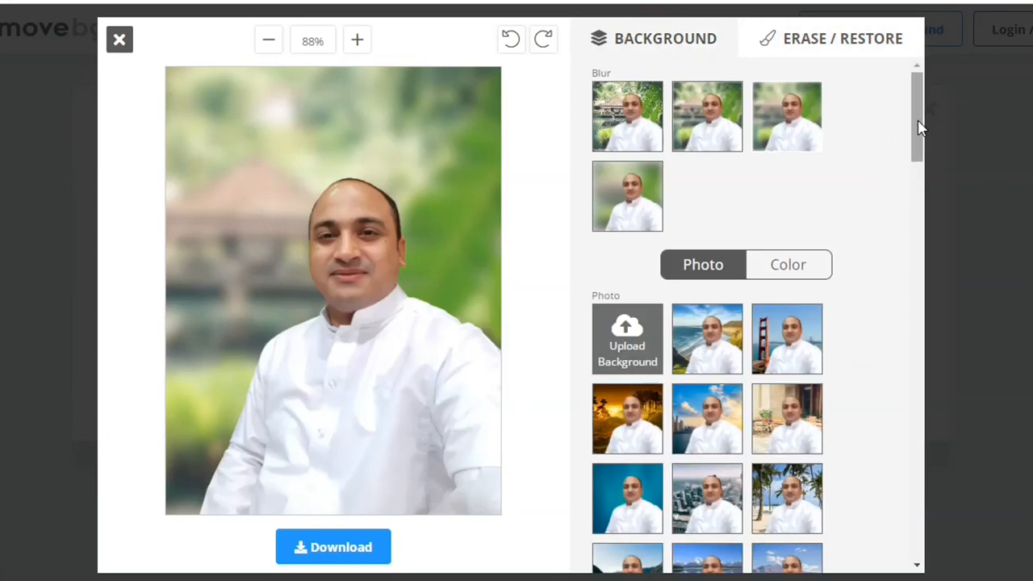
pyautogui.moveTo(918, 122)
pyautogui.mouseDown()
pyautogui.moveTo(919, 215)
pyautogui.moveTo(920, 107)
pyautogui.mouseUp()
pyautogui.click(784, 332)
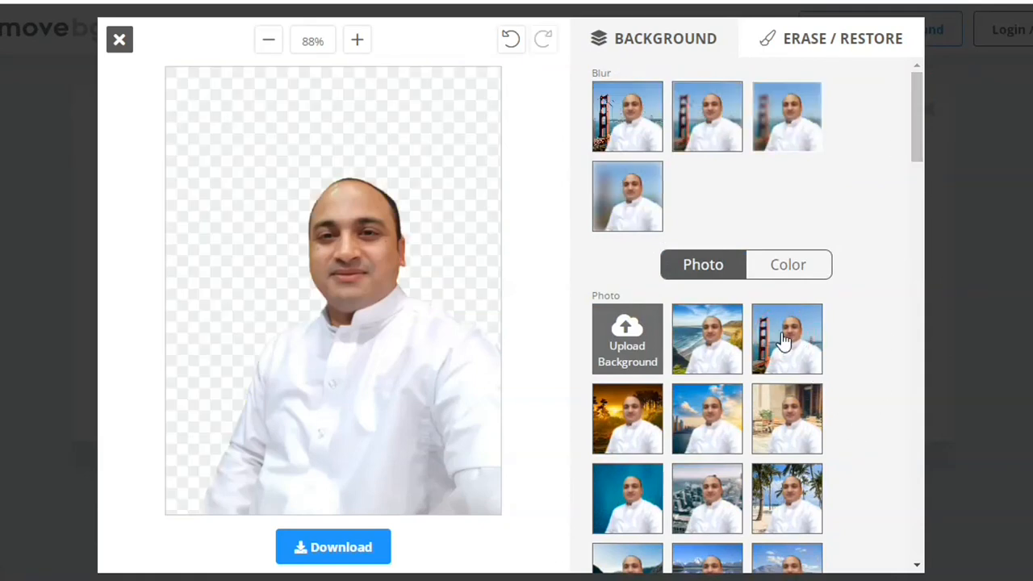
pyautogui.click(637, 105)
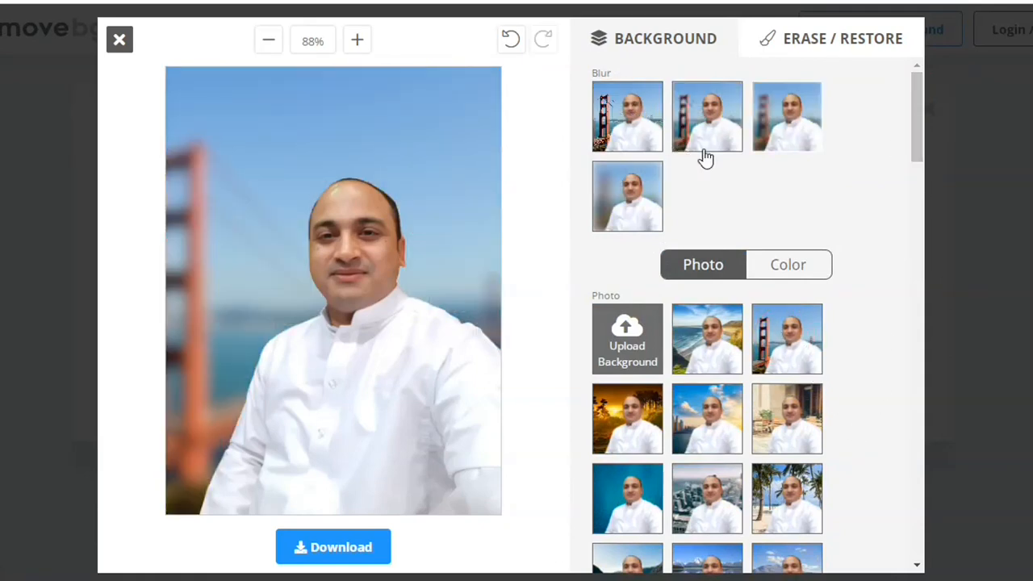
pyautogui.click(618, 116)
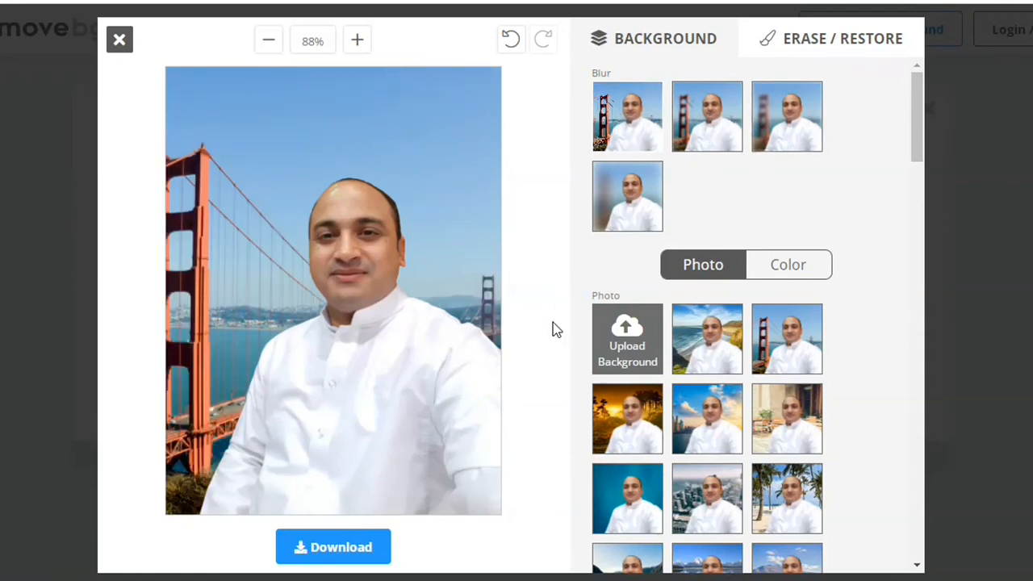
# Download the edited image and open the downloaded PNG for viewing before showing the desktop.
pyautogui.click(345, 549)
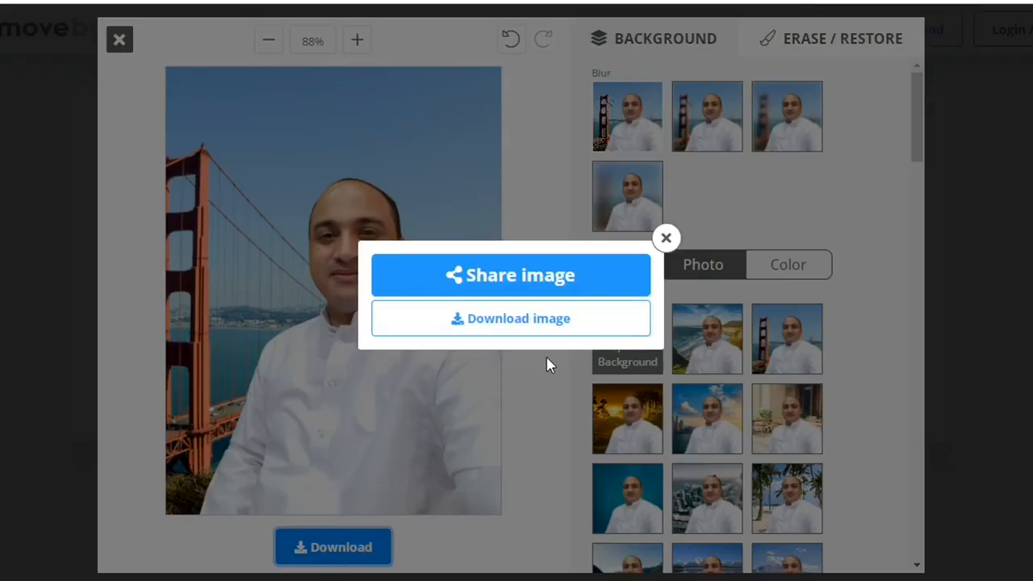
pyautogui.click(525, 327)
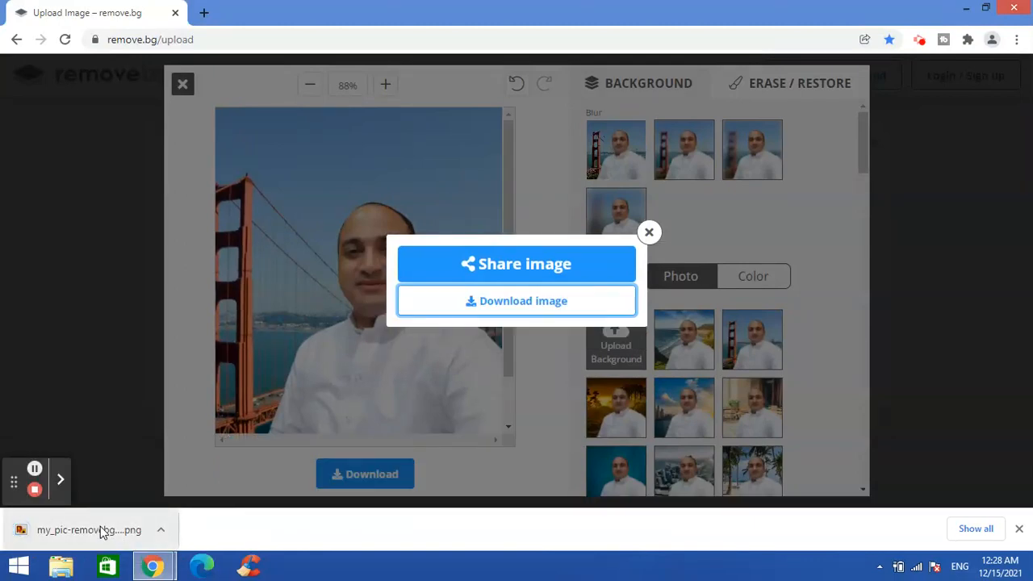
pyautogui.click(103, 531)
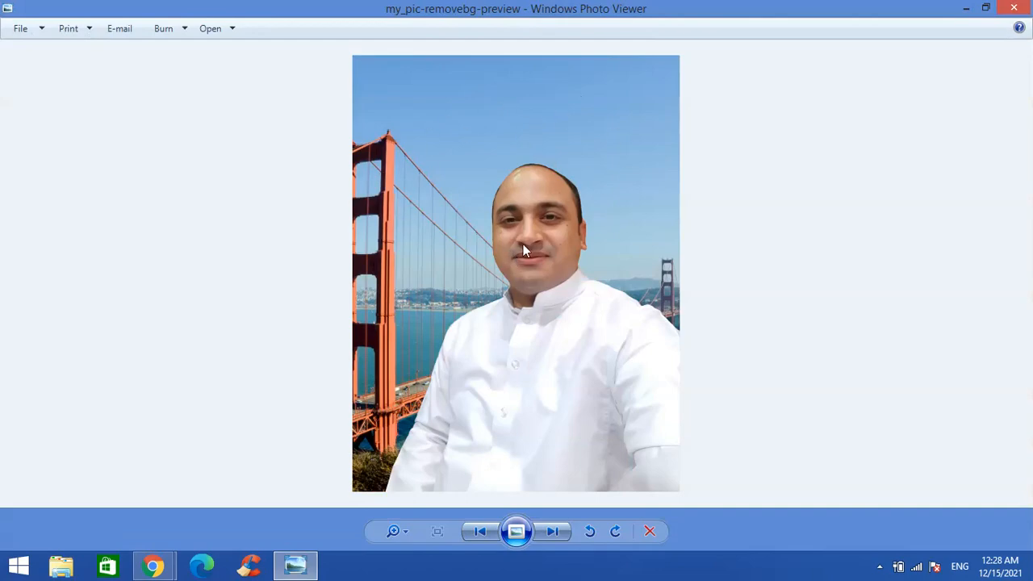
pyautogui.press('super+d')
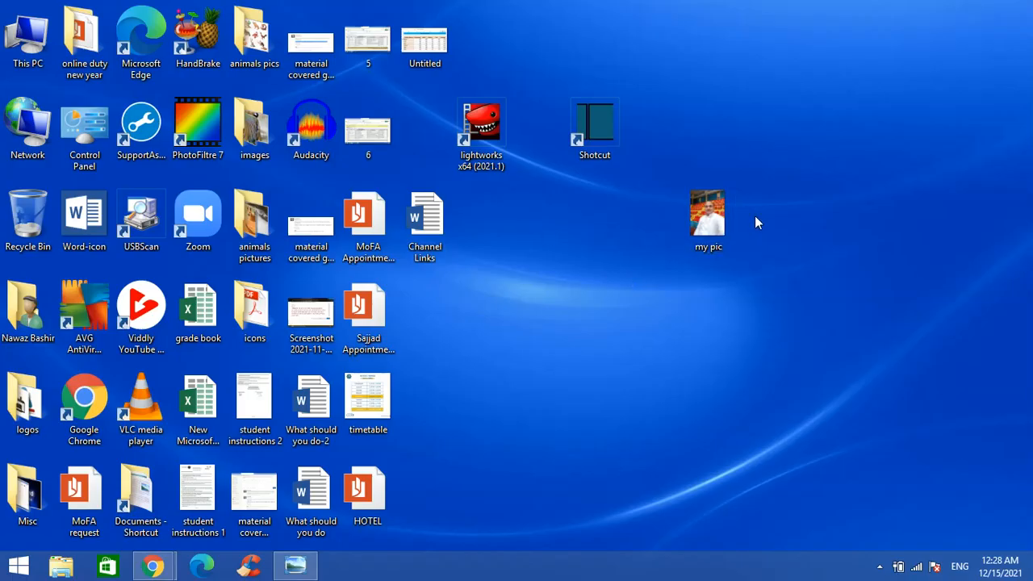
# Open the original photo "my pic" from the desktop and compare it with the edited image my_pic-removebg-preview.
pyautogui.doubleClick(716, 220)
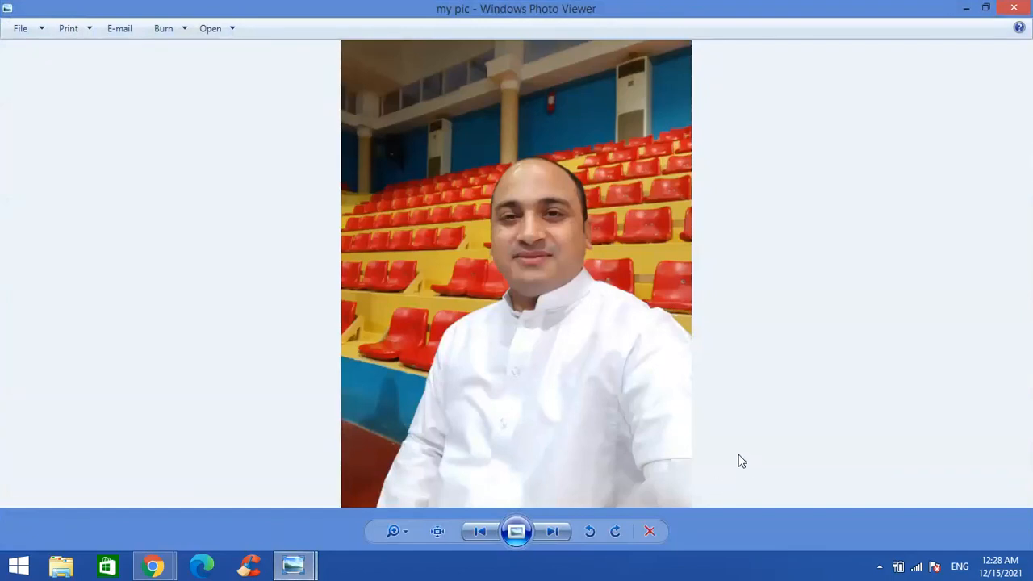
pyautogui.moveTo(304, 572)
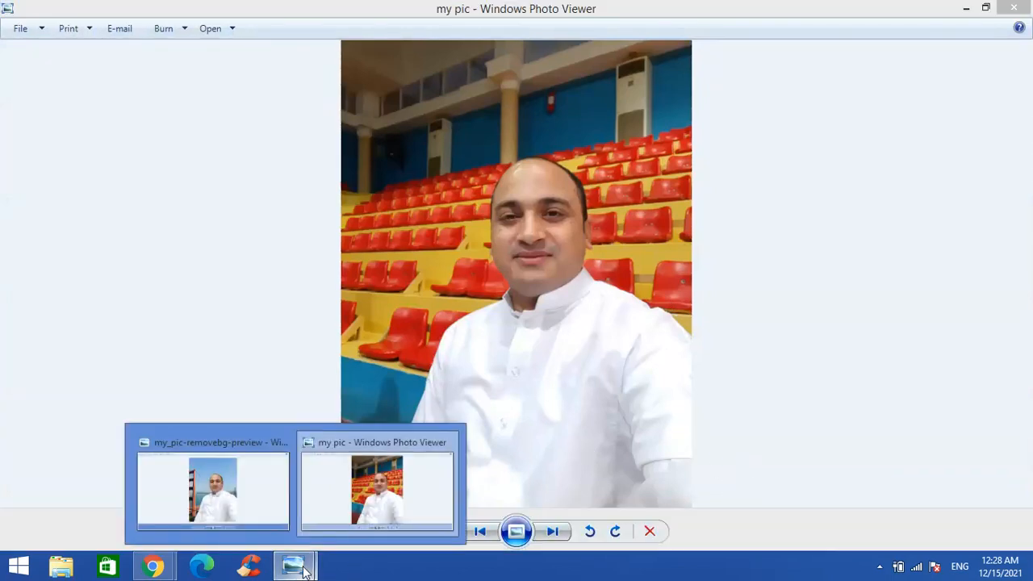
pyautogui.click(265, 487)
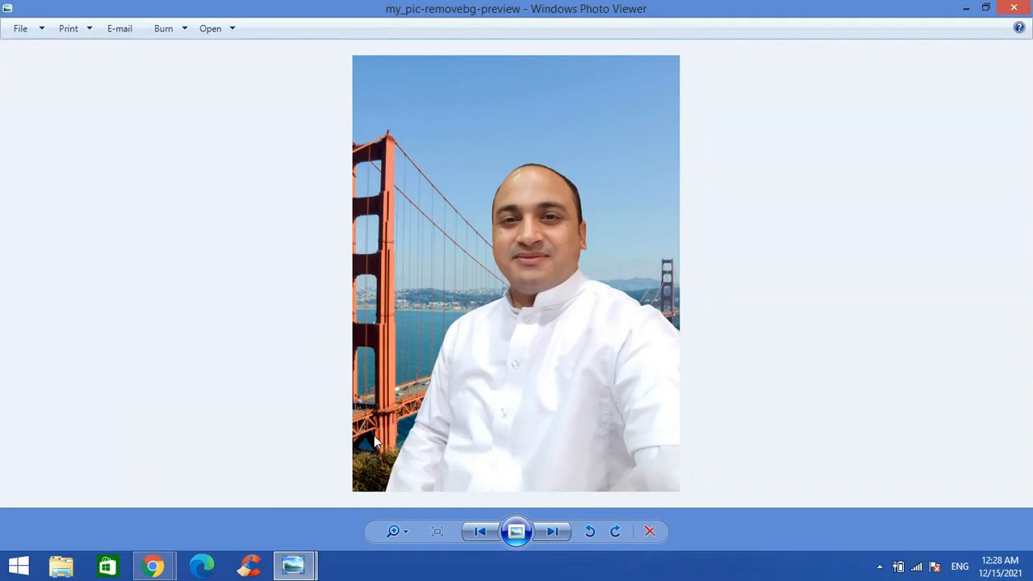
# Switch to the remove.bg page in Chrome and dismiss the share and download dialog over the edited image.
pyautogui.click(164, 572)
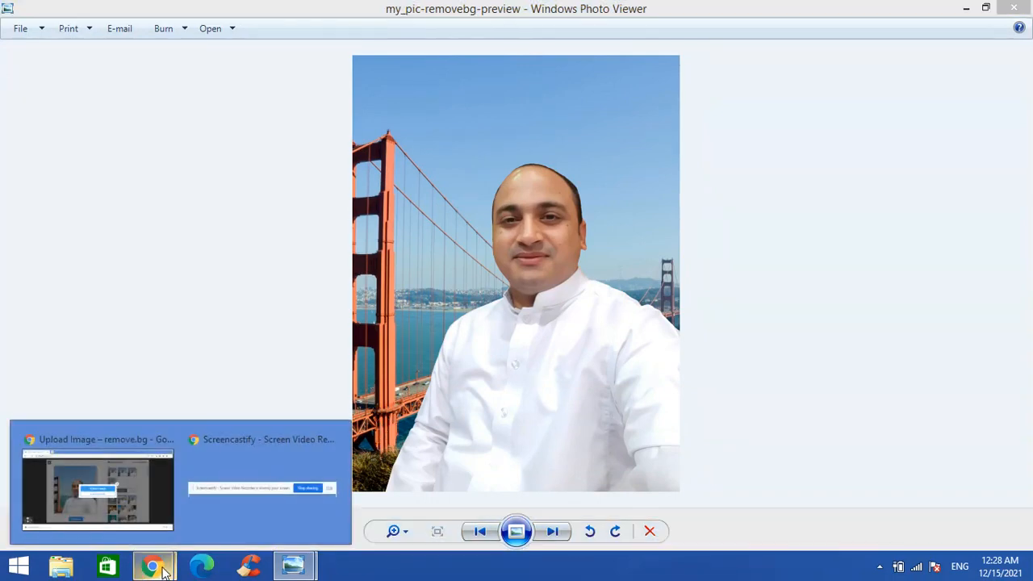
pyautogui.click(117, 487)
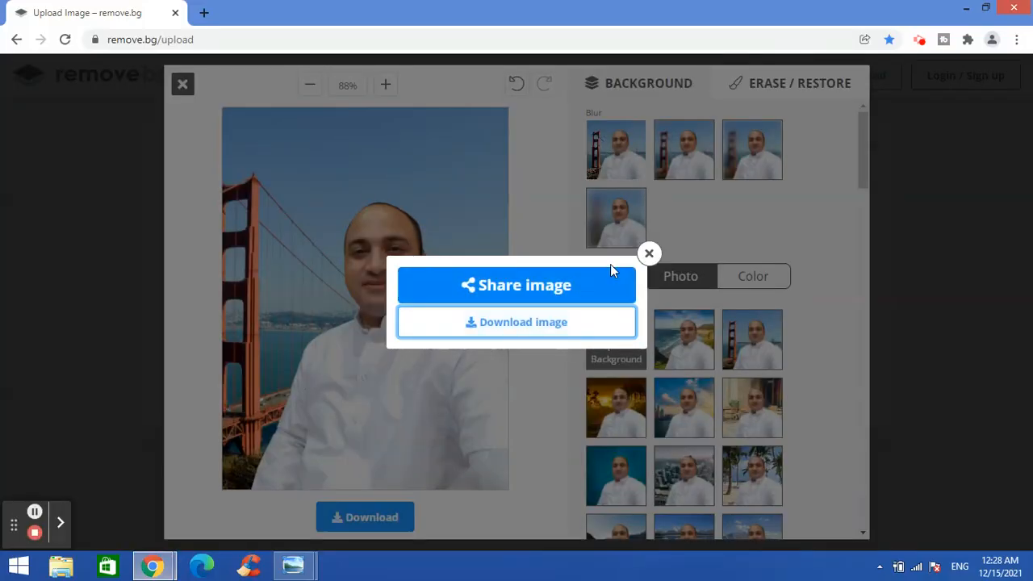
pyautogui.click(648, 253)
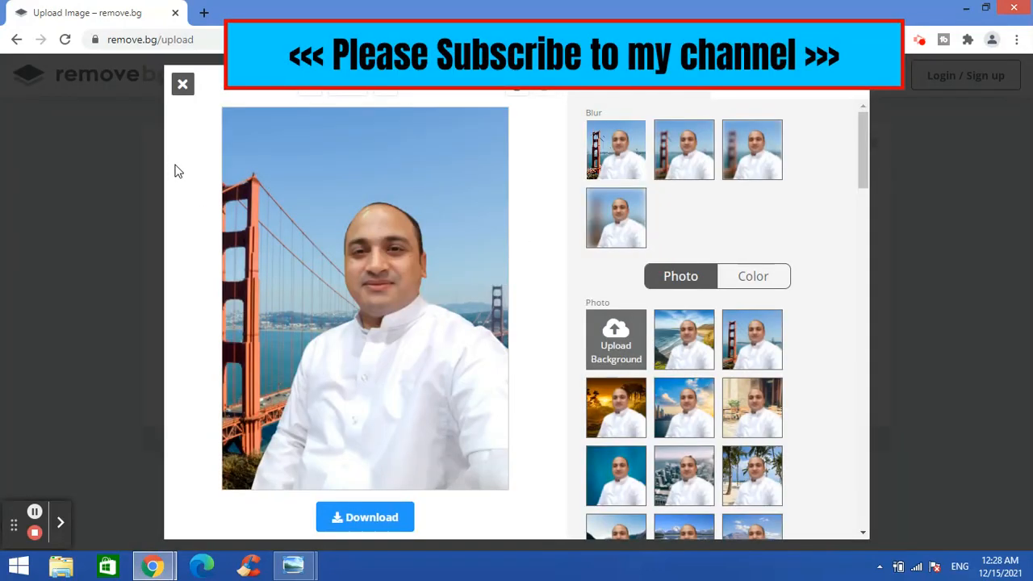